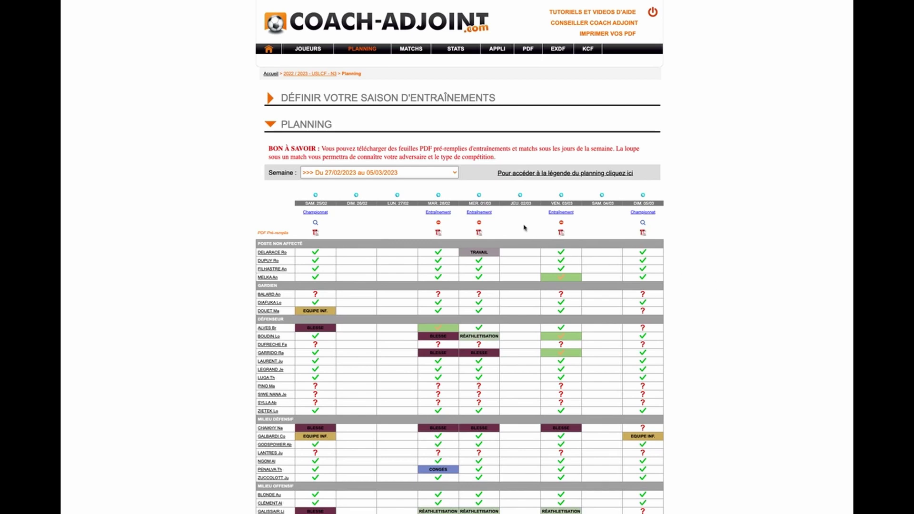
Open the errors on conceded goals page of the post-match sheet for the Sunday 05/03 championship match
{"action": "left_click", "coordinate": [639, 213]}
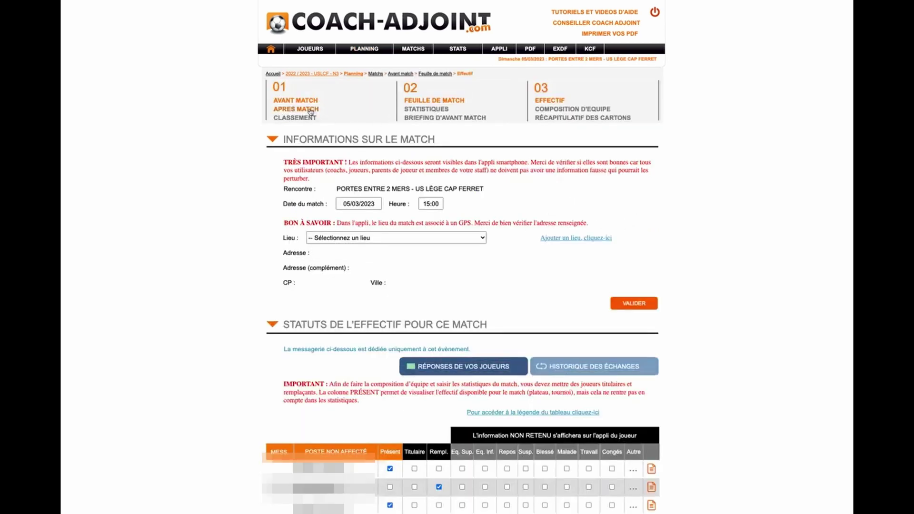
{"action": "left_click", "coordinate": [312, 113]}
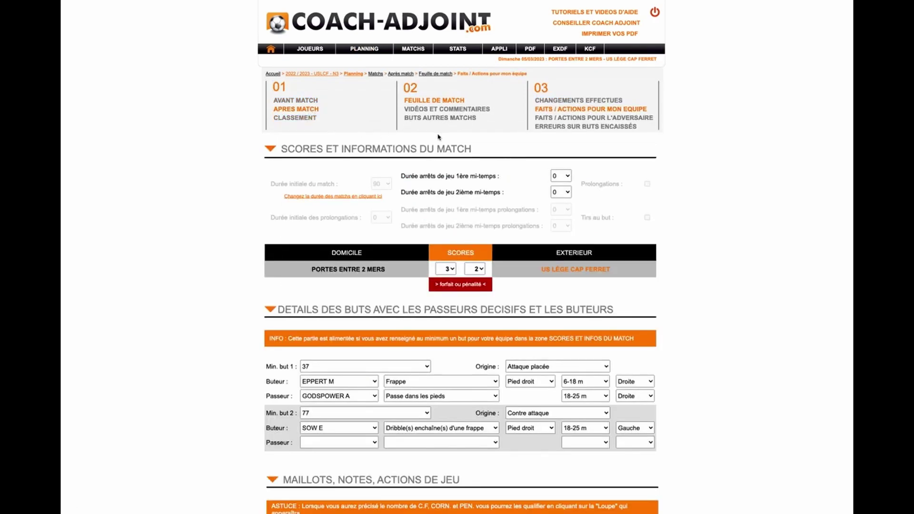
{"action": "left_click", "coordinate": [562, 128]}
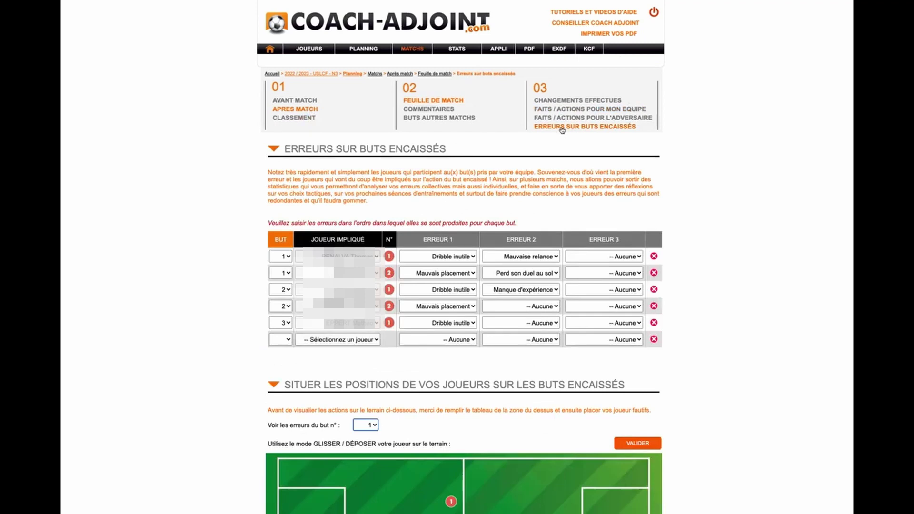
Review the conceded-goal error table and the error types available for the first involved player, keeping Dribble inutile
{"action": "scroll", "coordinate": [461, 205], "scroll_direction": "down", "scroll_amount": 3}
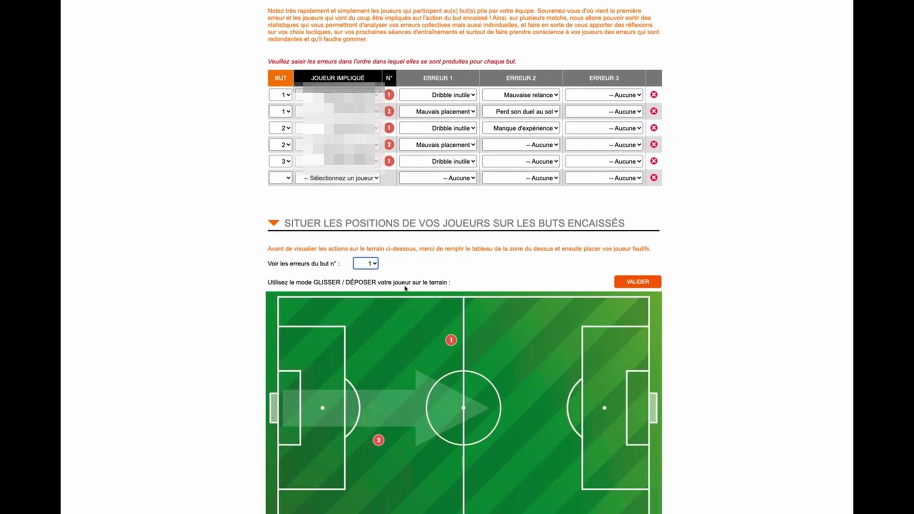
{"action": "left_click", "coordinate": [474, 96]}
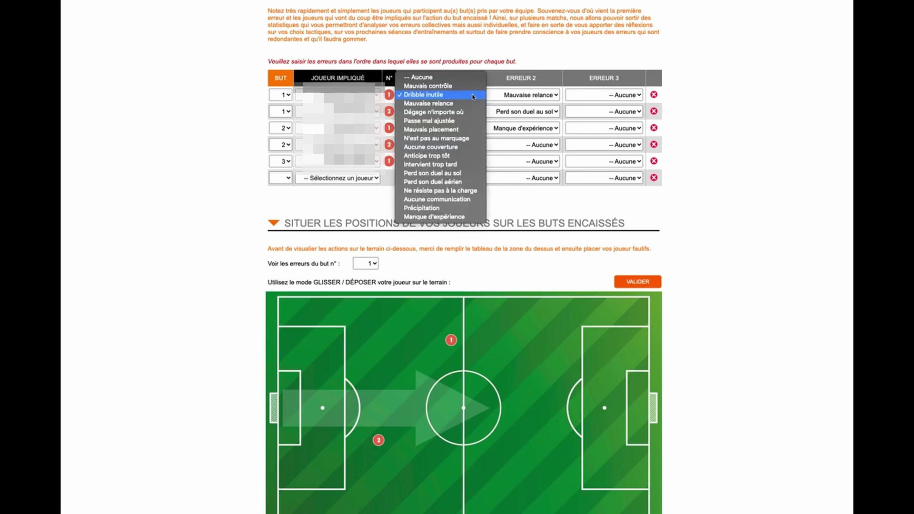
{"action": "left_click", "coordinate": [471, 95]}
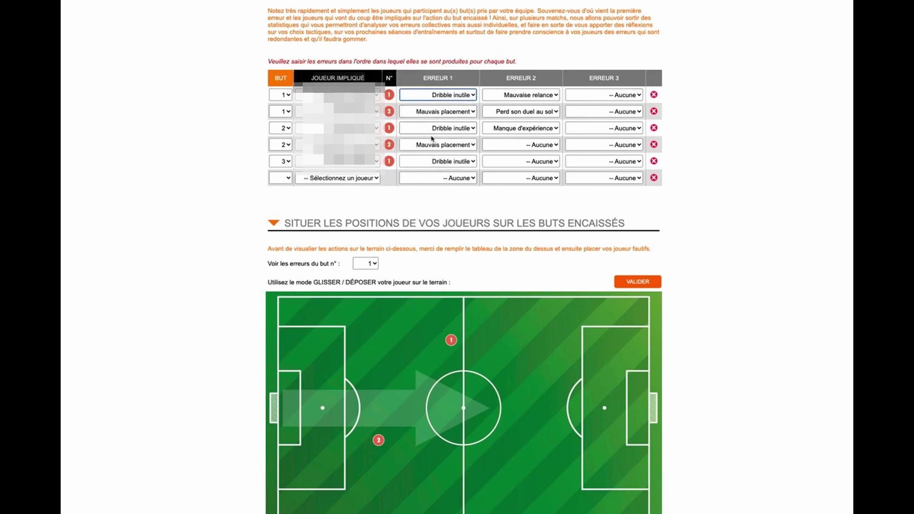
{"action": "scroll", "coordinate": [476, 307], "scroll_direction": "down", "scroll_amount": 1}
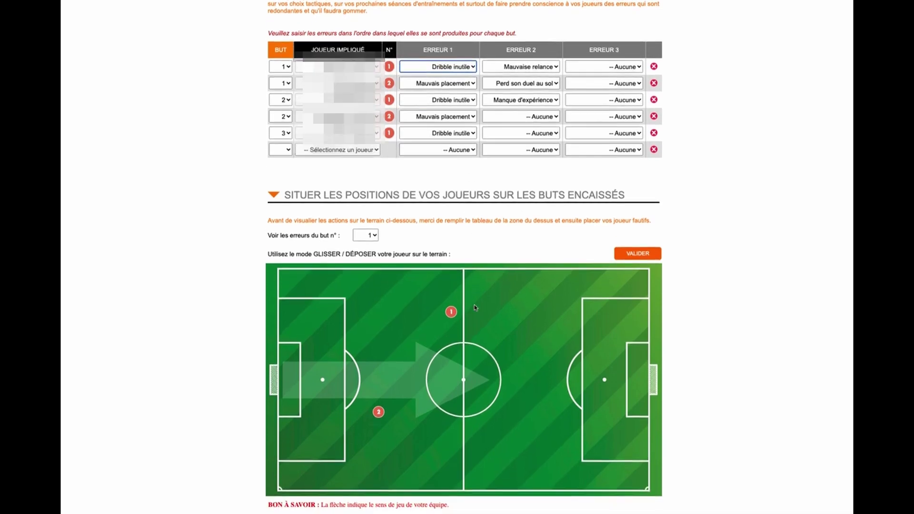
Show the involved players' positions on the pitch for conceded goal 2 and for conceded goal 3
{"action": "left_click", "coordinate": [375, 239]}
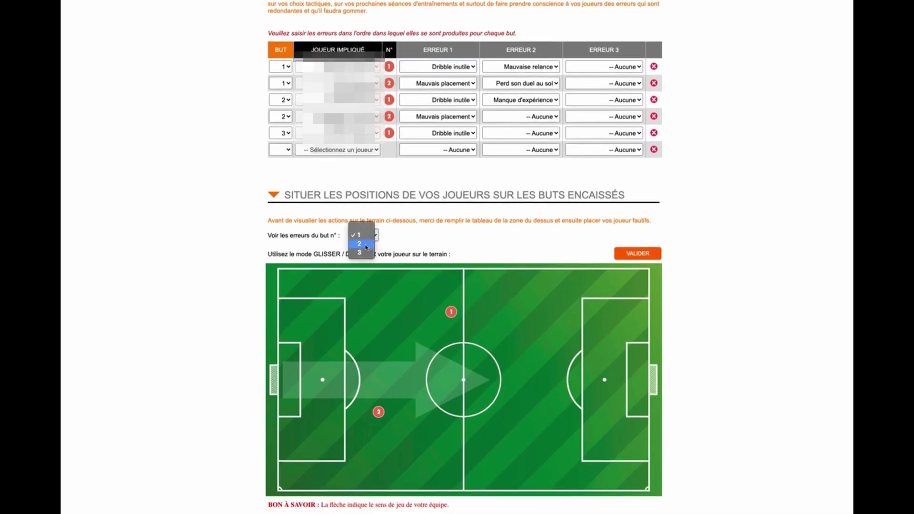
{"action": "left_click", "coordinate": [368, 247]}
{"action": "left_click", "coordinate": [375, 236]}
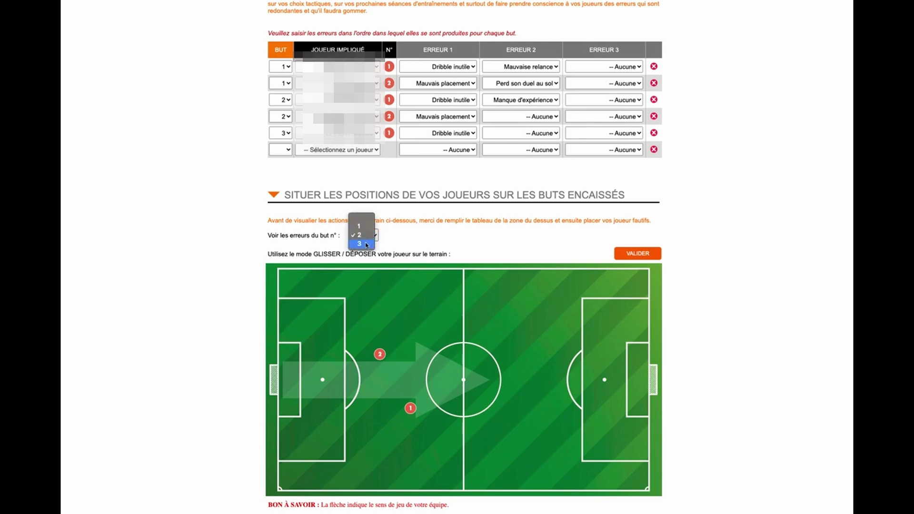
{"action": "left_click", "coordinate": [367, 246]}
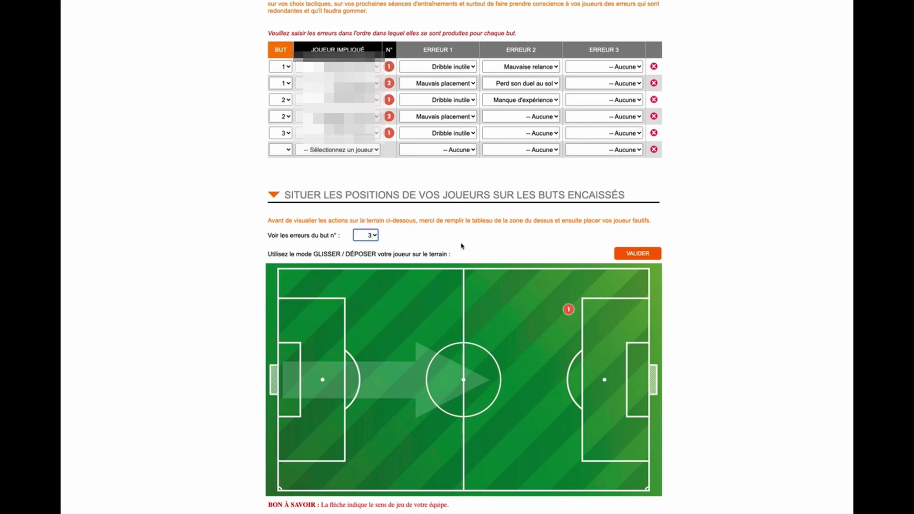
{"action": "scroll", "coordinate": [462, 246], "scroll_direction": "up", "scroll_amount": 5}
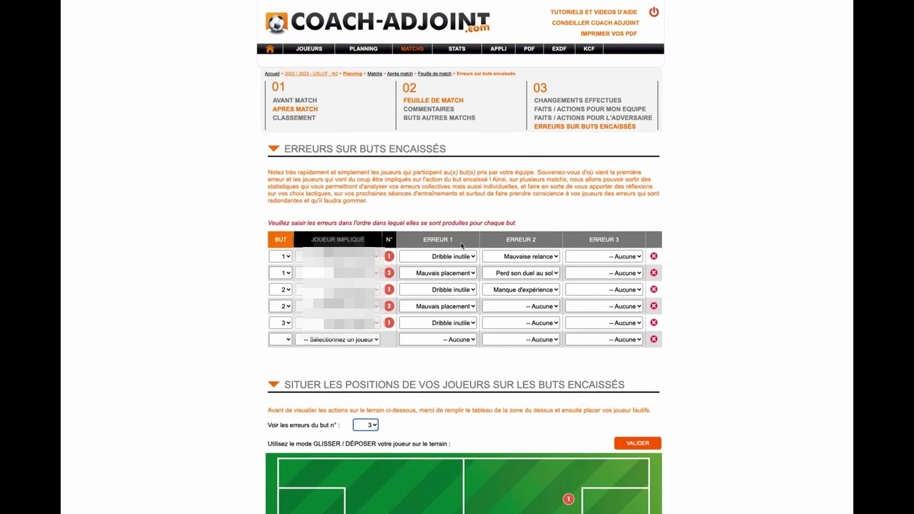
Open the squad statistics on goals, showing the errors on conceded goals
{"action": "left_click", "coordinate": [454, 50]}
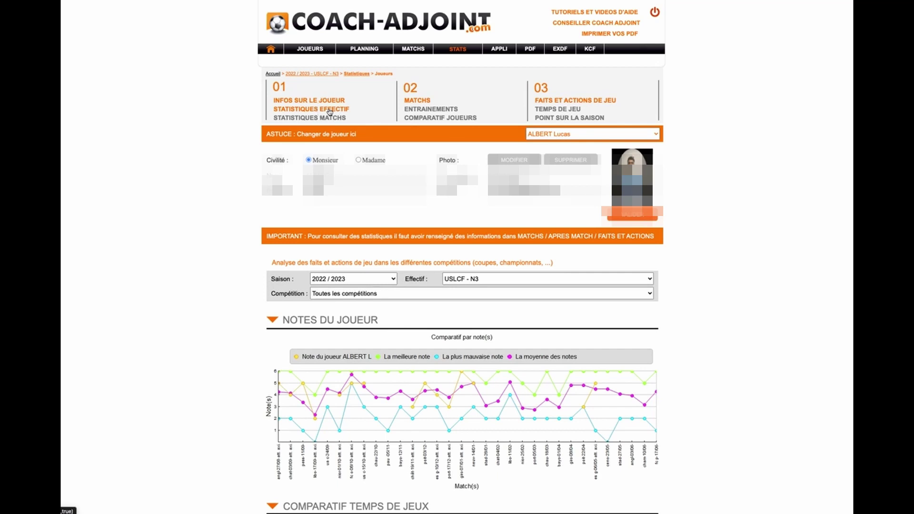
{"action": "left_click", "coordinate": [330, 111]}
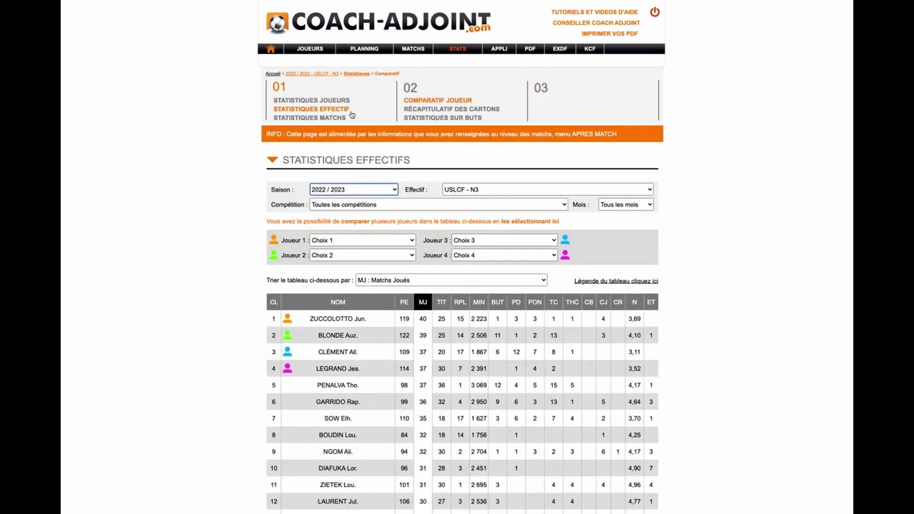
{"action": "left_click", "coordinate": [445, 119]}
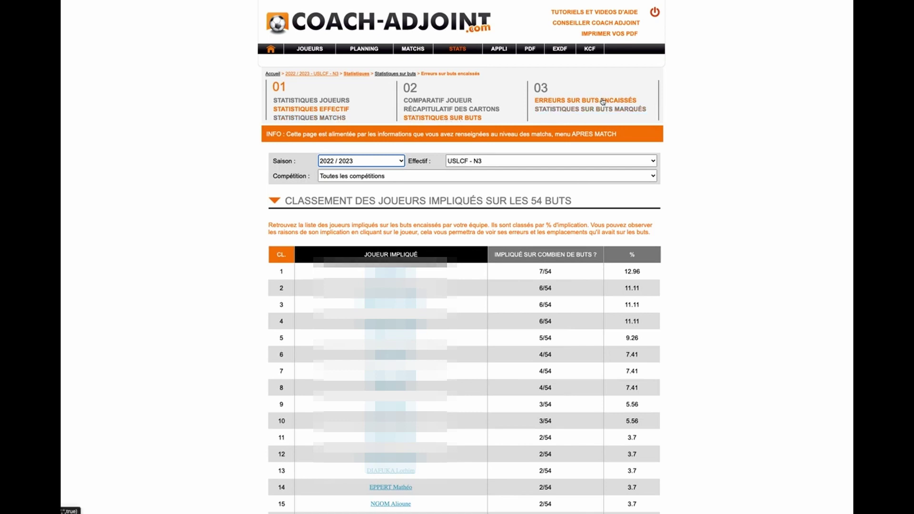
Check the season and competition choices of the player ranking, keeping 2022 / 2023 and Toutes les compétitions
{"action": "left_click", "coordinate": [393, 162]}
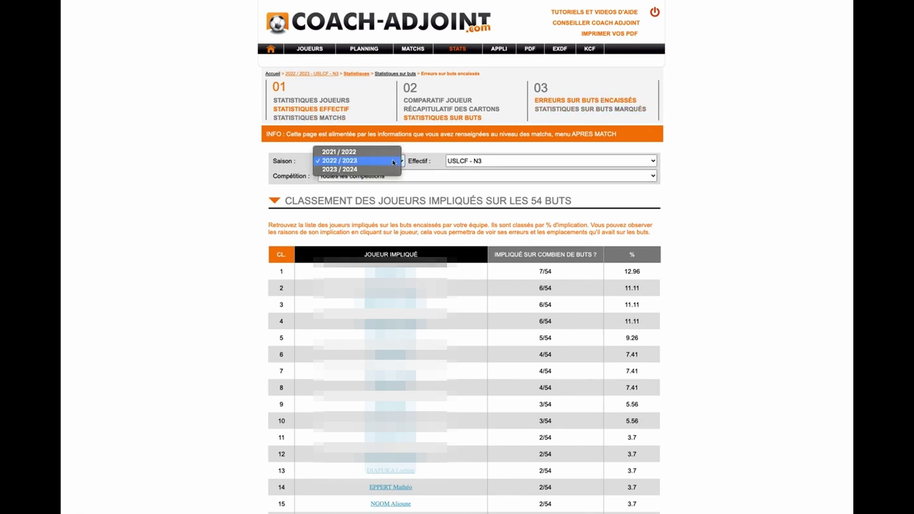
{"action": "left_click", "coordinate": [393, 162]}
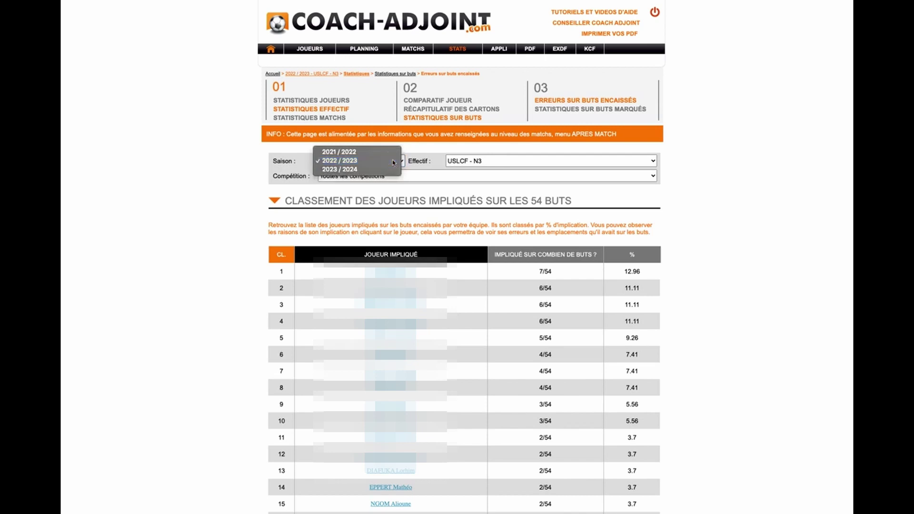
{"action": "left_click", "coordinate": [428, 177]}
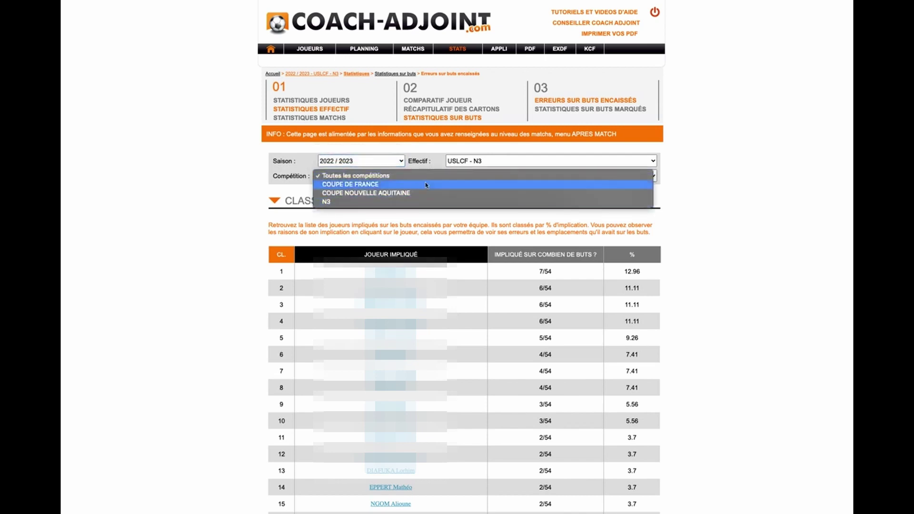
{"action": "left_click", "coordinate": [427, 179]}
Examine the ranking of players involved in conceded goals, highlighting the first-ranked player's goal involvement and percentage
{"action": "scroll", "coordinate": [495, 195], "scroll_direction": "down", "scroll_amount": 3}
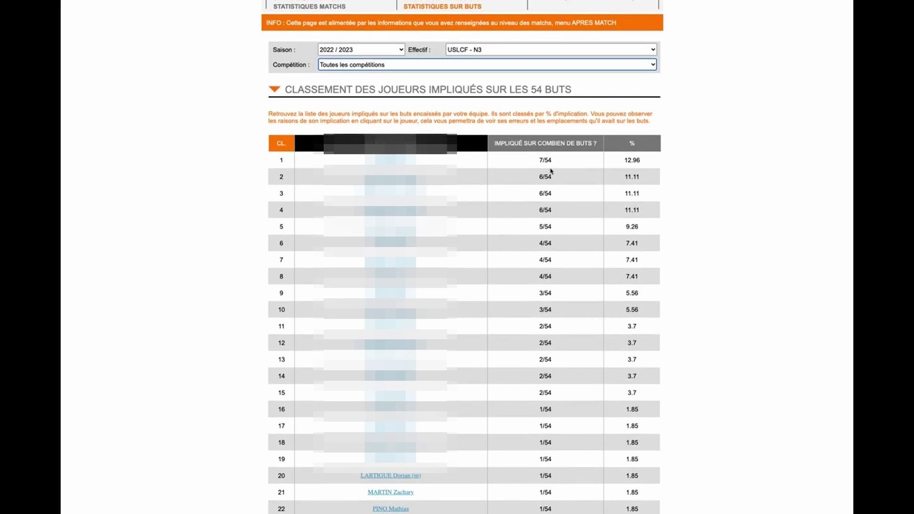
{"action": "left_click_drag", "start_coordinate": [541, 162], "coordinate": [560, 167]}
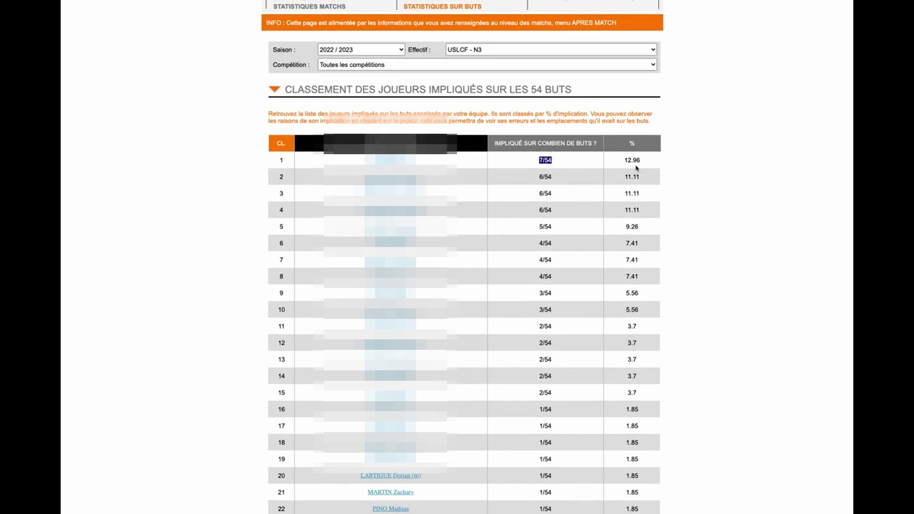
{"action": "left_click", "coordinate": [625, 161]}
Examine the first-ranked player's error breakdown and the pitch zones of the conceded goals involved, keeping that player selected
{"action": "scroll", "coordinate": [555, 216], "scroll_direction": "down", "scroll_amount": 5}
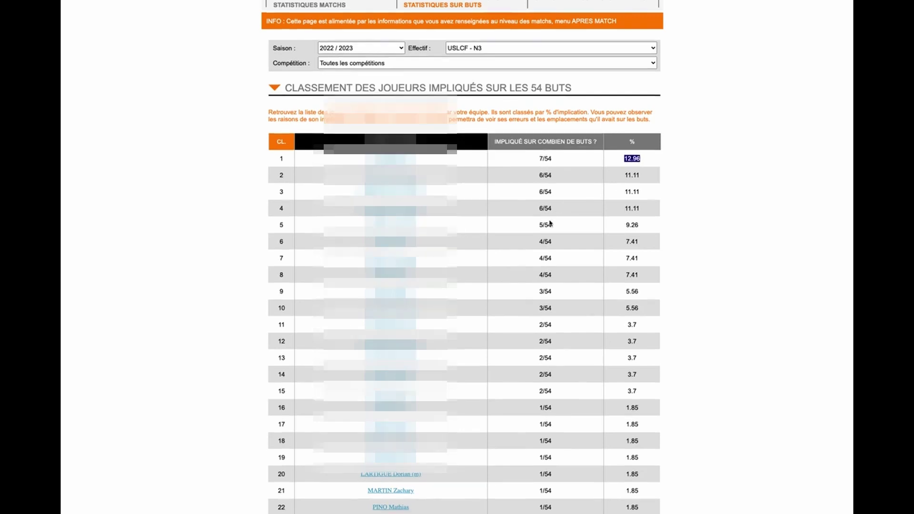
{"action": "scroll", "coordinate": [551, 223], "scroll_direction": "down", "scroll_amount": 5}
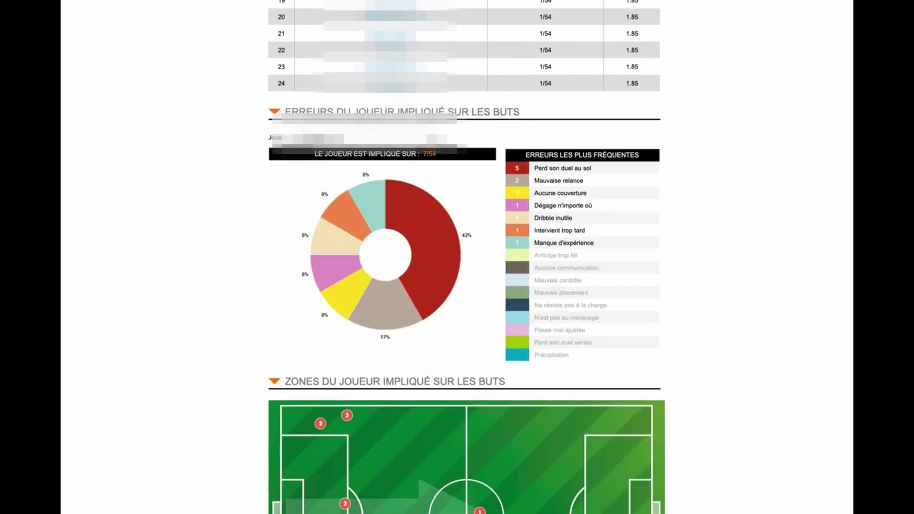
{"action": "left_click", "coordinate": [397, 138]}
{"action": "left_click", "coordinate": [399, 180]}
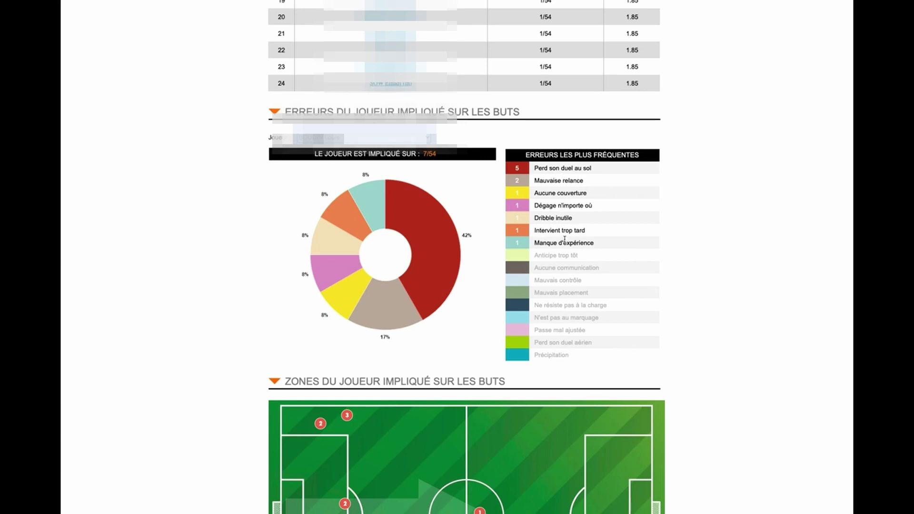
{"action": "scroll", "coordinate": [495, 244], "scroll_direction": "down", "scroll_amount": 3}
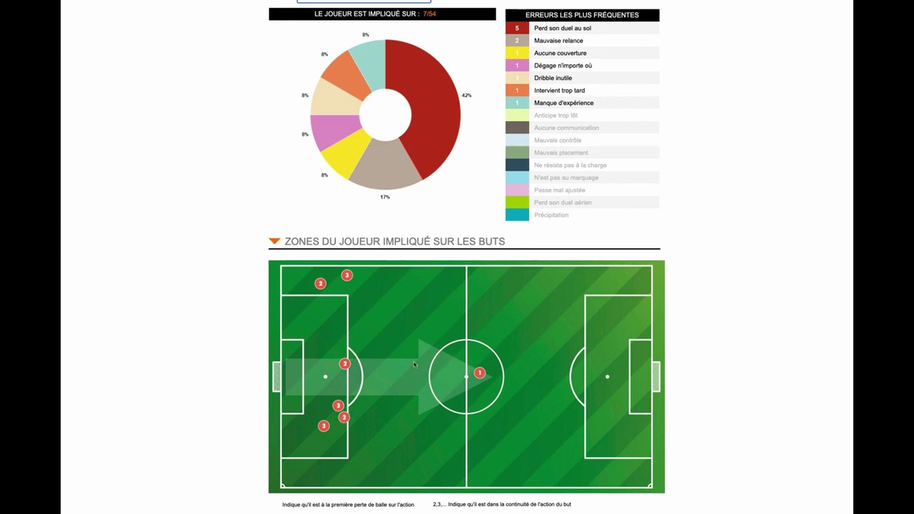
Open the match statistics of the own team on errors leading to conceded goals
{"action": "scroll", "coordinate": [415, 365], "scroll_direction": "up", "scroll_amount": 4}
{"action": "scroll", "coordinate": [415, 365], "scroll_direction": "up", "scroll_amount": 7}
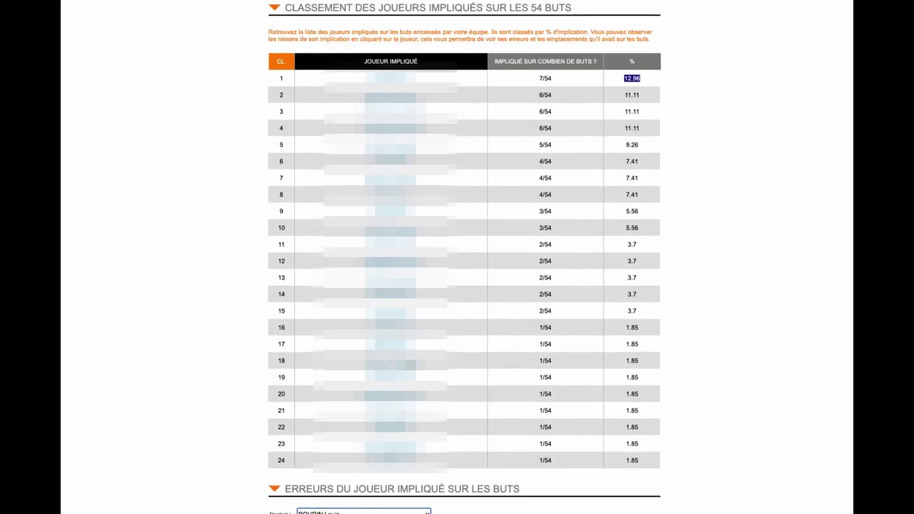
{"action": "scroll", "coordinate": [415, 365], "scroll_direction": "up", "scroll_amount": 3}
{"action": "scroll", "coordinate": [418, 123], "scroll_direction": "up", "scroll_amount": 2}
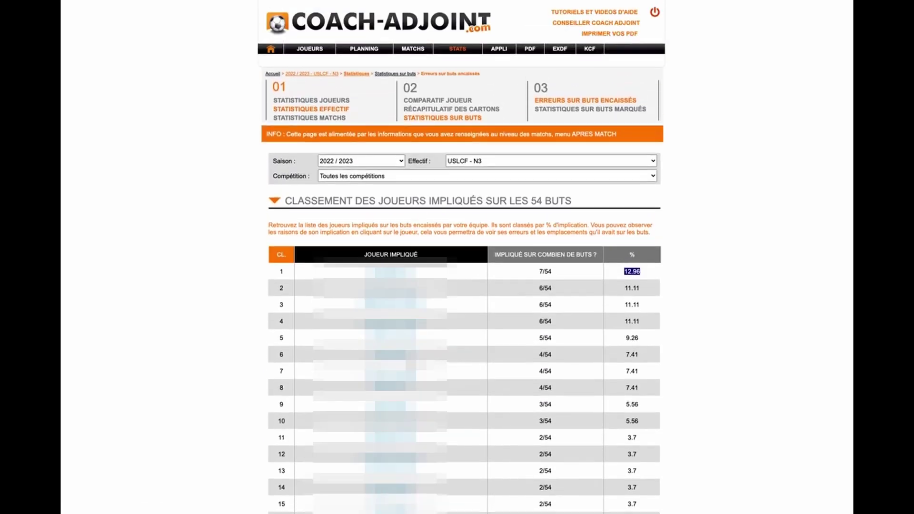
{"action": "left_click", "coordinate": [325, 119]}
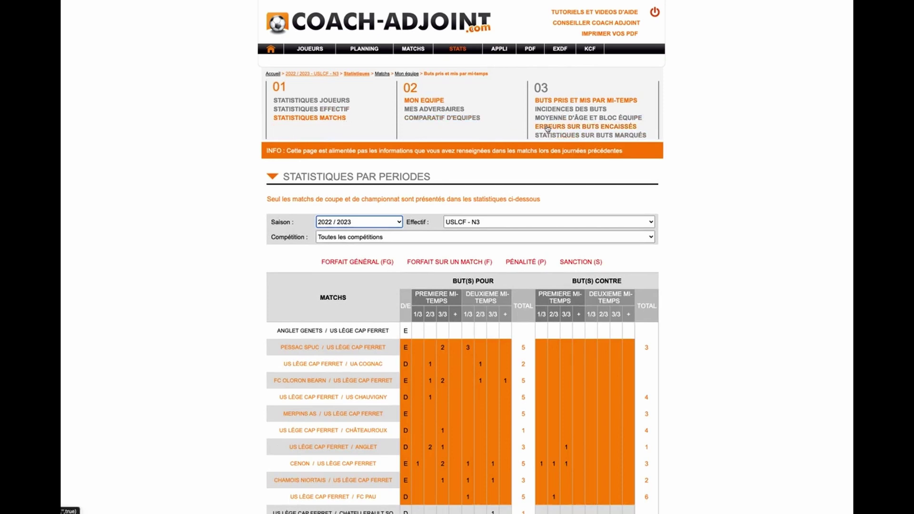
{"action": "left_click", "coordinate": [559, 137]}
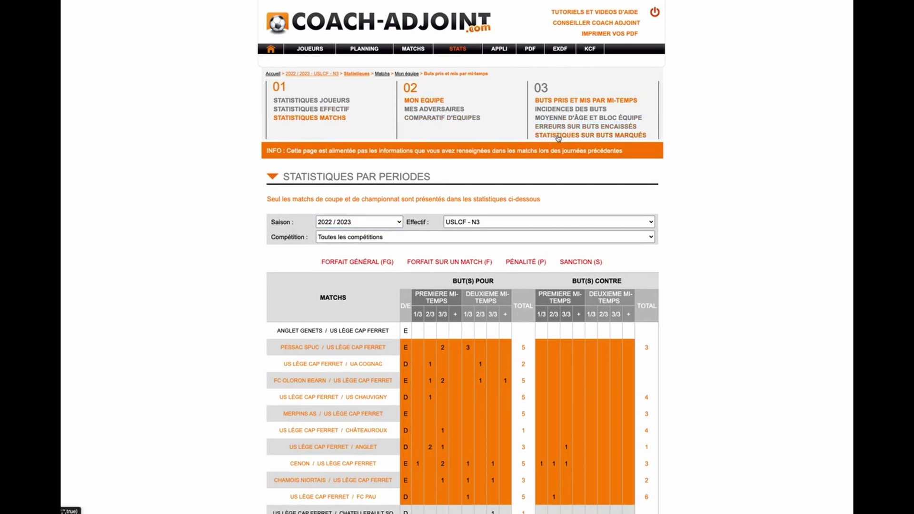
{"action": "left_click", "coordinate": [561, 128]}
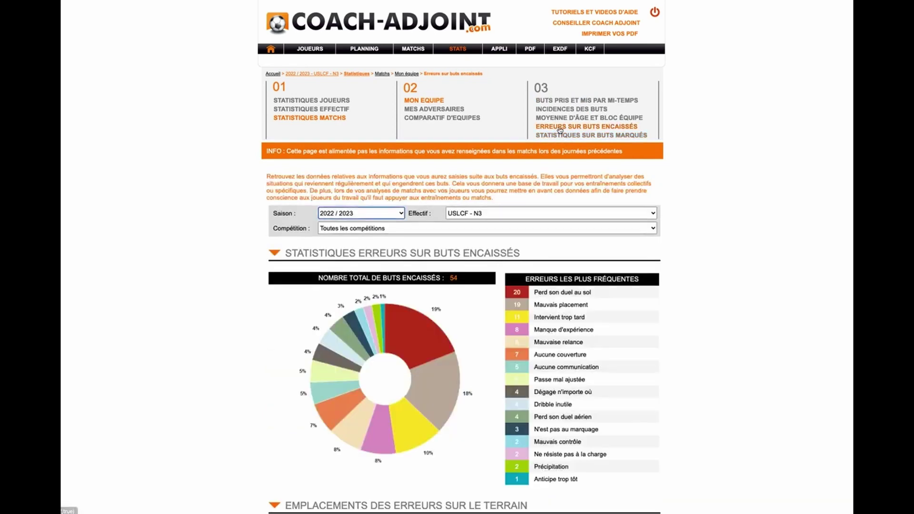
Check the competition and season filters of the team's error statistics, keeping Toutes les compétitions and 2022 / 2023
{"action": "left_click", "coordinate": [450, 229]}
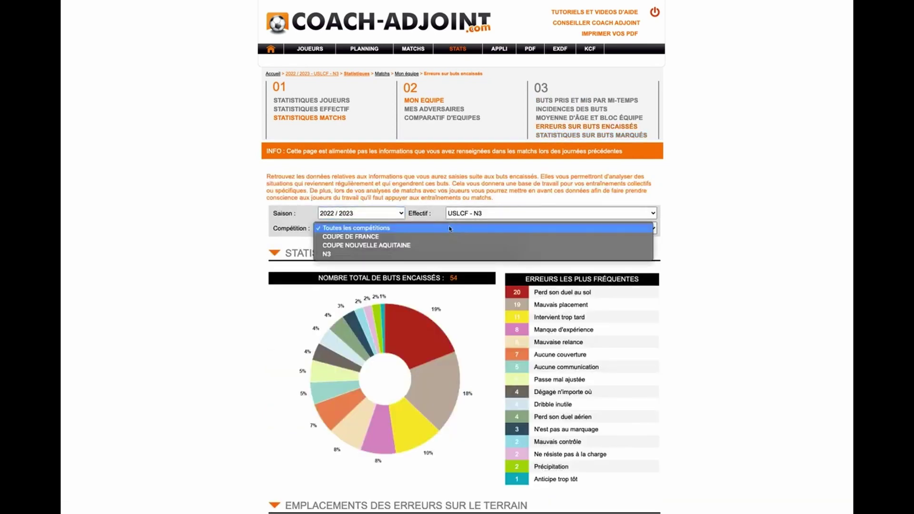
{"action": "left_click", "coordinate": [434, 217]}
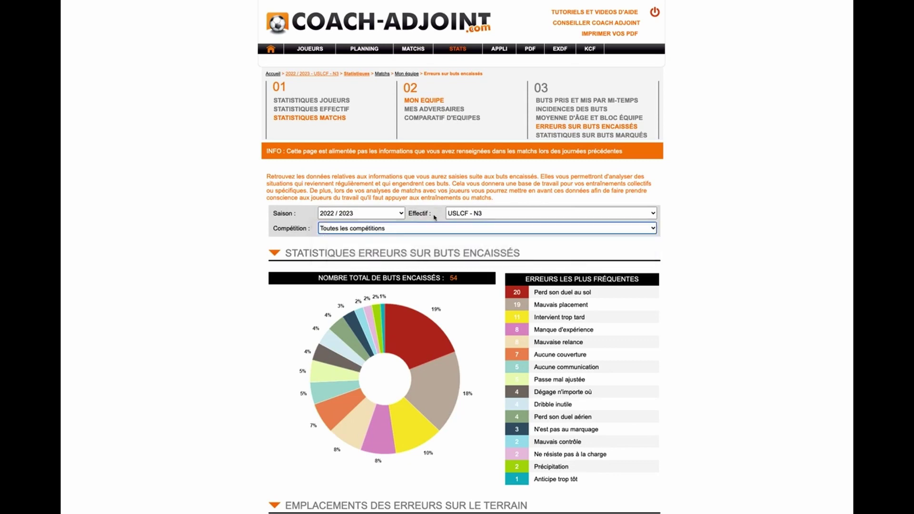
{"action": "left_click", "coordinate": [375, 218]}
{"action": "left_click", "coordinate": [381, 212]}
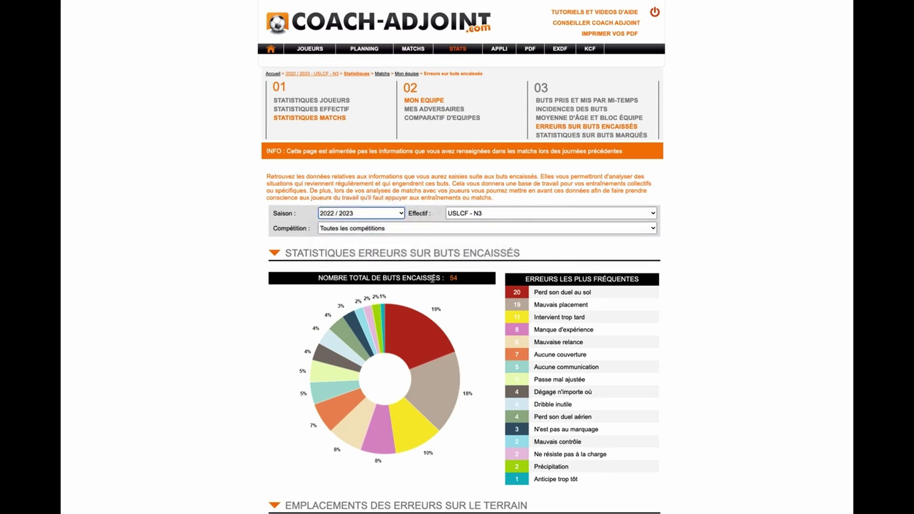
Examine the team's most frequent errors on conceded goals, highlighting Perd son duel au sol and Mauvais placement
{"action": "scroll", "coordinate": [432, 279], "scroll_direction": "down", "scroll_amount": 2}
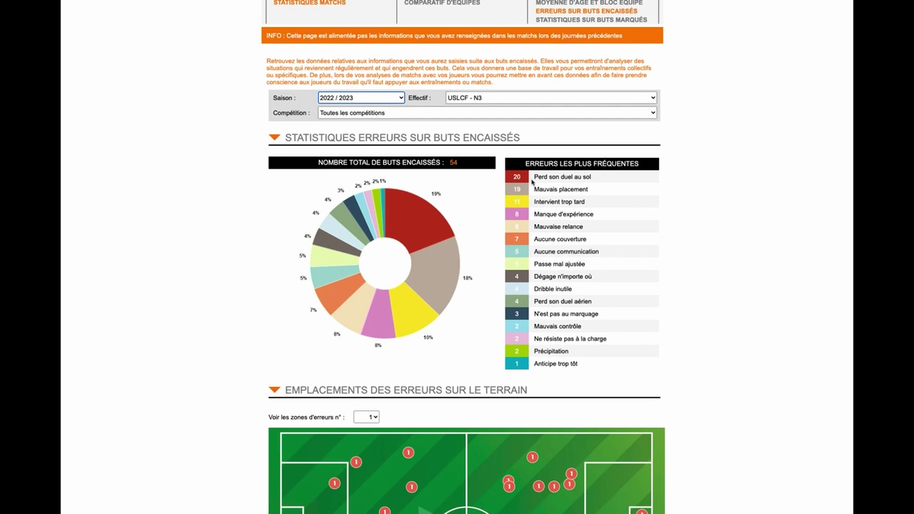
{"action": "left_click_drag", "start_coordinate": [532, 180], "coordinate": [593, 180]}
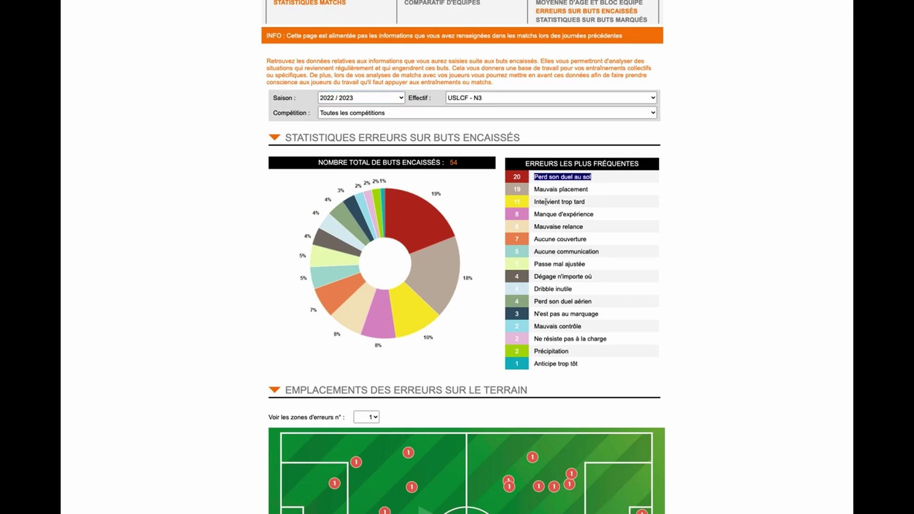
{"action": "left_click_drag", "start_coordinate": [535, 189], "coordinate": [589, 191]}
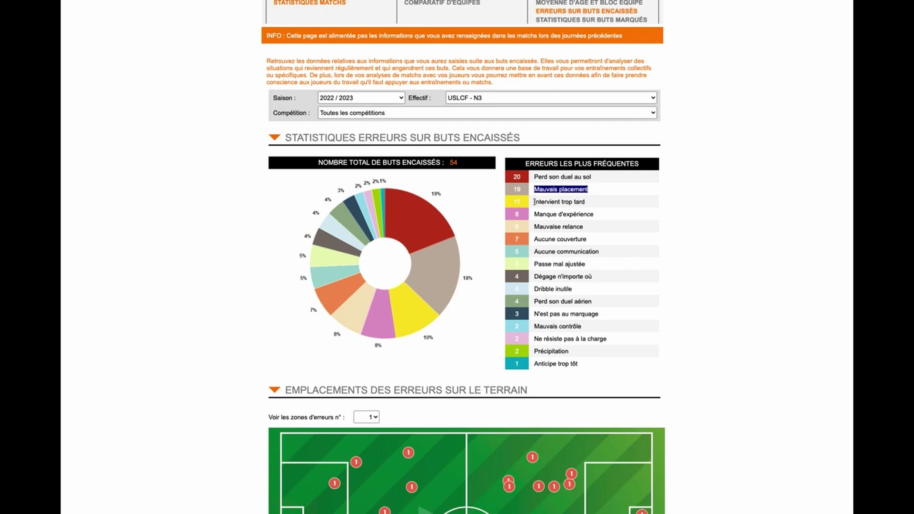
{"action": "left_click", "coordinate": [561, 200]}
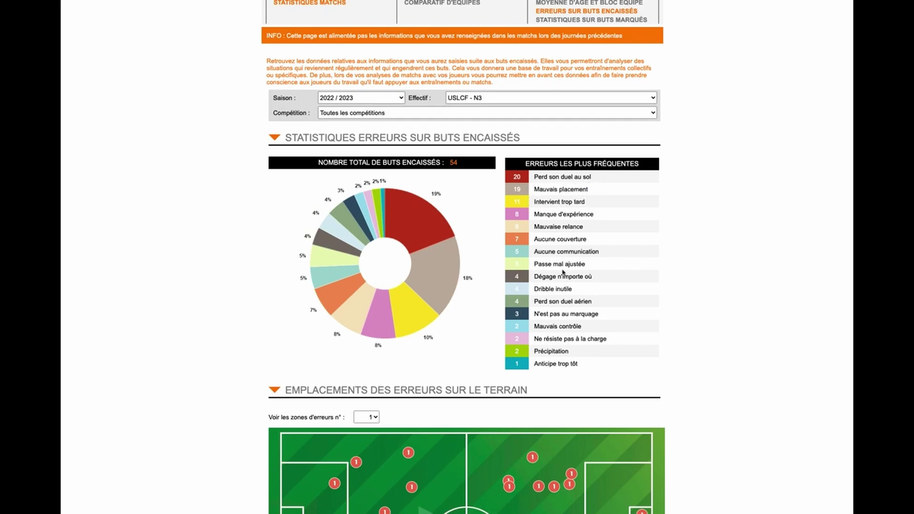
Examine the locations of the team's errors on the pitch, switching the displayed error zones to n° 2 and n° 3
{"action": "scroll", "coordinate": [564, 272], "scroll_direction": "down", "scroll_amount": 3}
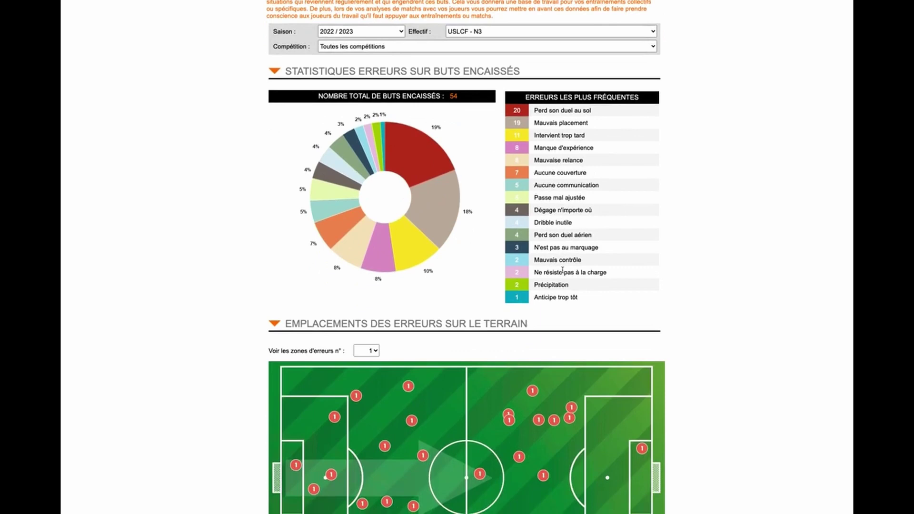
{"action": "scroll", "coordinate": [562, 270], "scroll_direction": "down", "scroll_amount": 4}
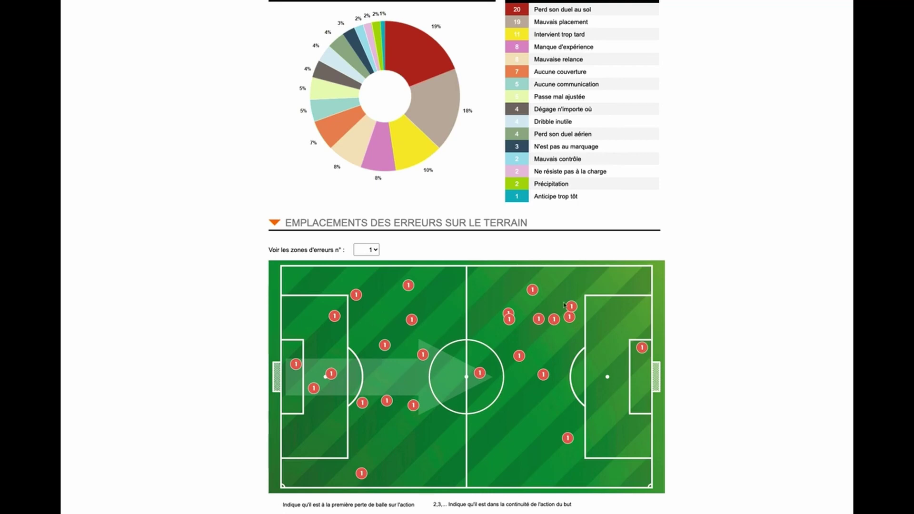
{"action": "left_click", "coordinate": [378, 255]}
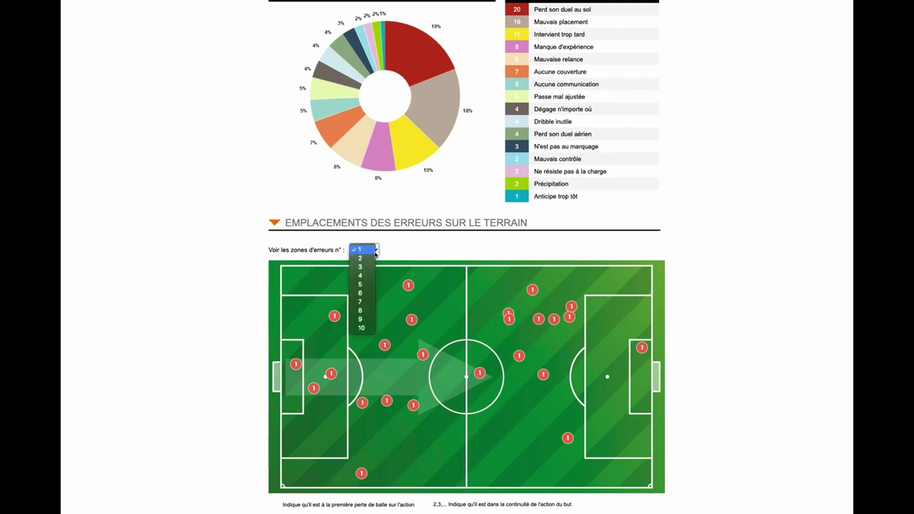
{"action": "left_click", "coordinate": [372, 260]}
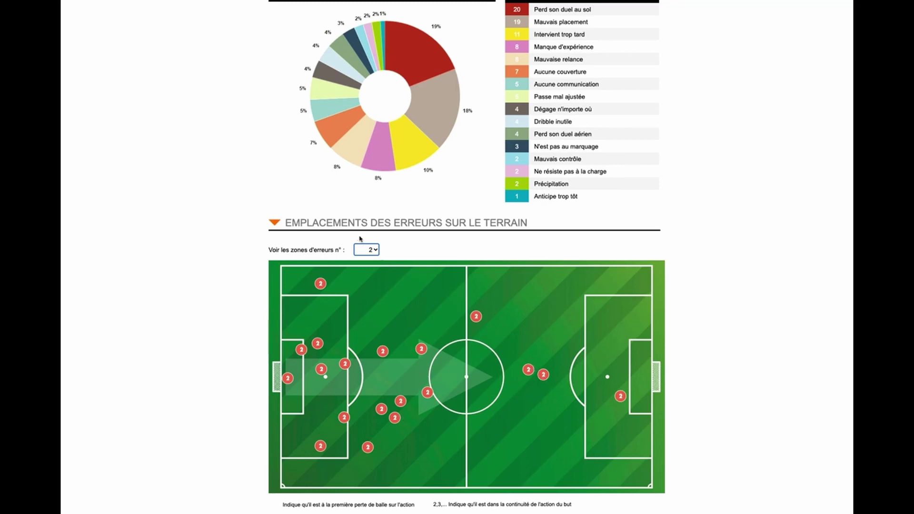
{"action": "left_click", "coordinate": [376, 252]}
{"action": "left_click", "coordinate": [373, 258]}
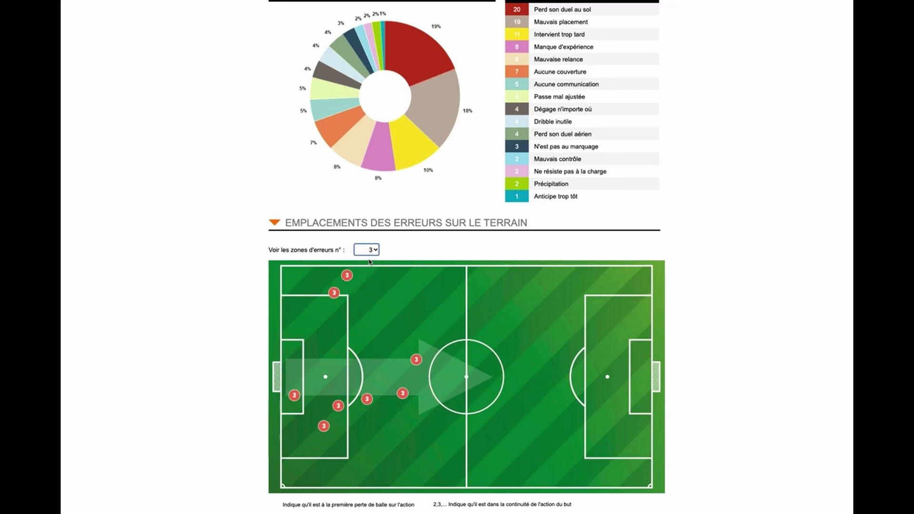
{"action": "left_click", "coordinate": [376, 252]}
{"action": "left_click", "coordinate": [367, 262]}
Open the championship match of Sunday 05/03 from the team's planning
{"action": "scroll", "coordinate": [467, 295], "scroll_direction": "up", "scroll_amount": 6}
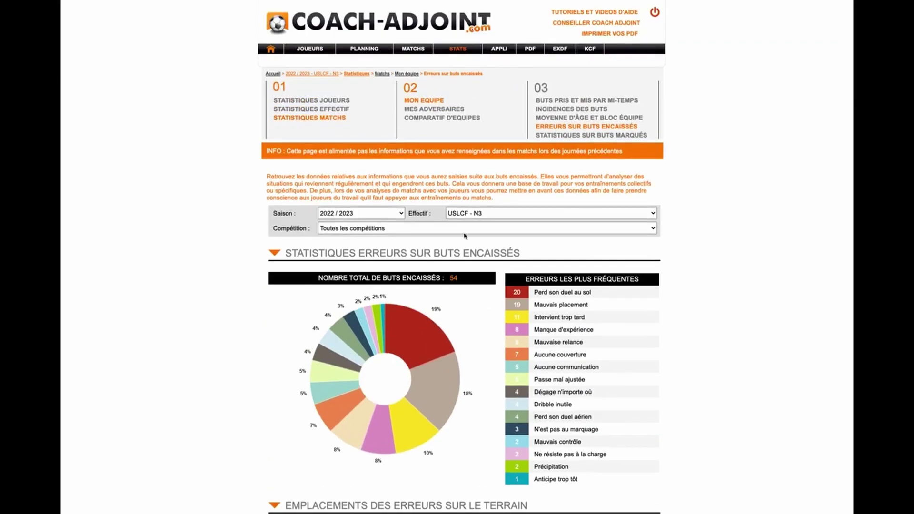
{"action": "left_click", "coordinate": [364, 49]}
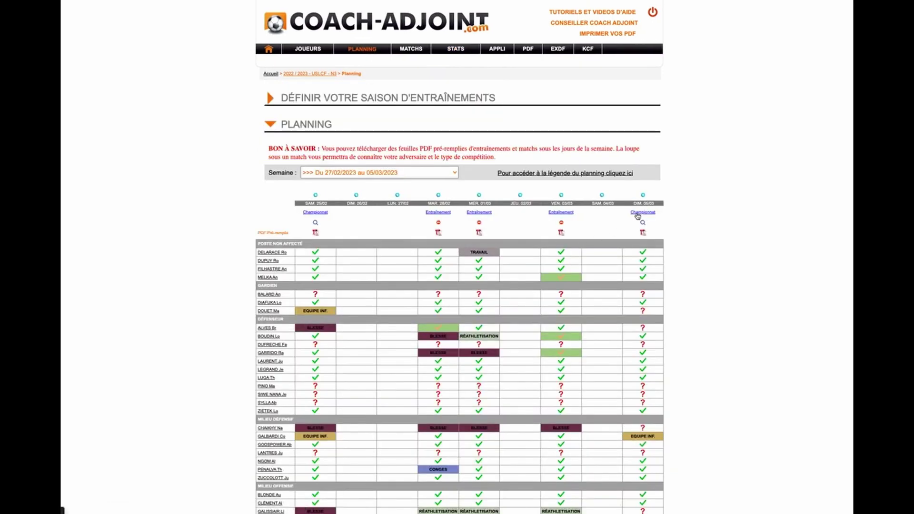
{"action": "left_click", "coordinate": [639, 213]}
{"action": "left_click", "coordinate": [392, 140]}
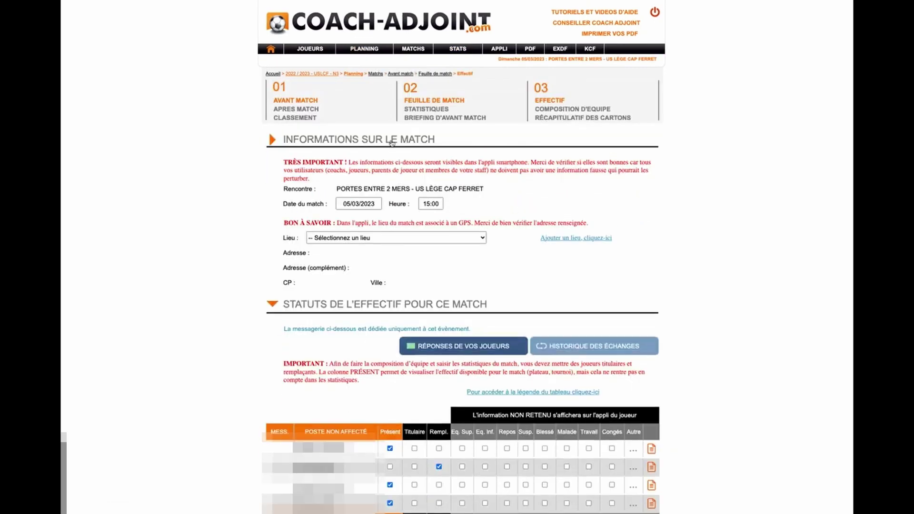
Open the after-match sheet of this match at the errors on conceded goals
{"action": "left_click", "coordinate": [308, 108]}
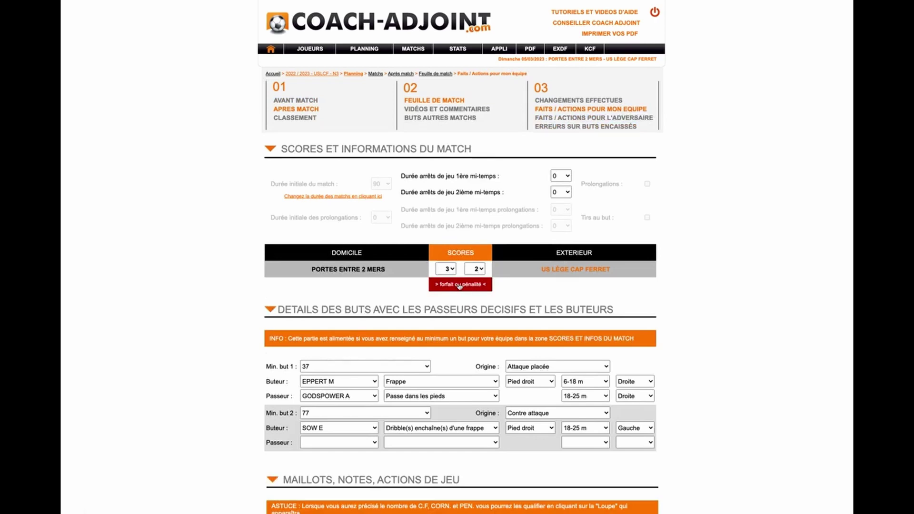
{"action": "scroll", "coordinate": [437, 399], "scroll_direction": "down", "scroll_amount": 1}
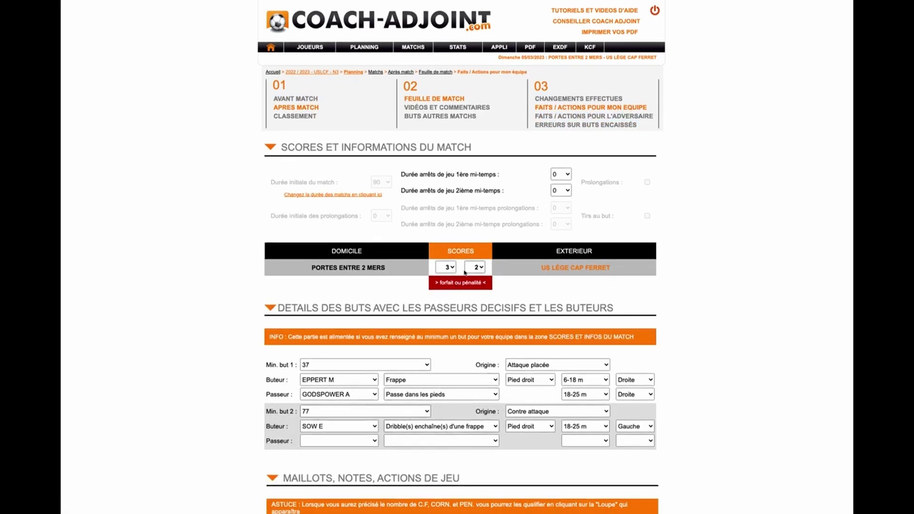
{"action": "left_click", "coordinate": [575, 126]}
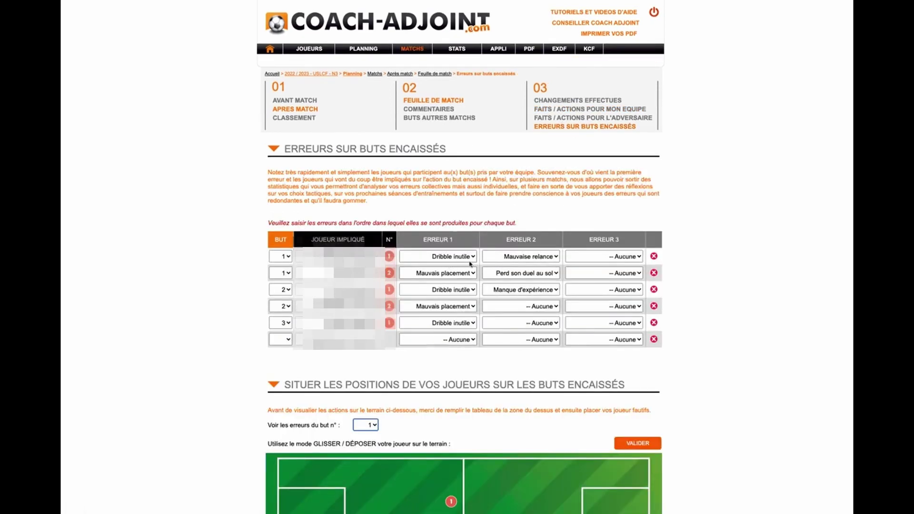
{"action": "scroll", "coordinate": [550, 373], "scroll_direction": "down", "scroll_amount": 1}
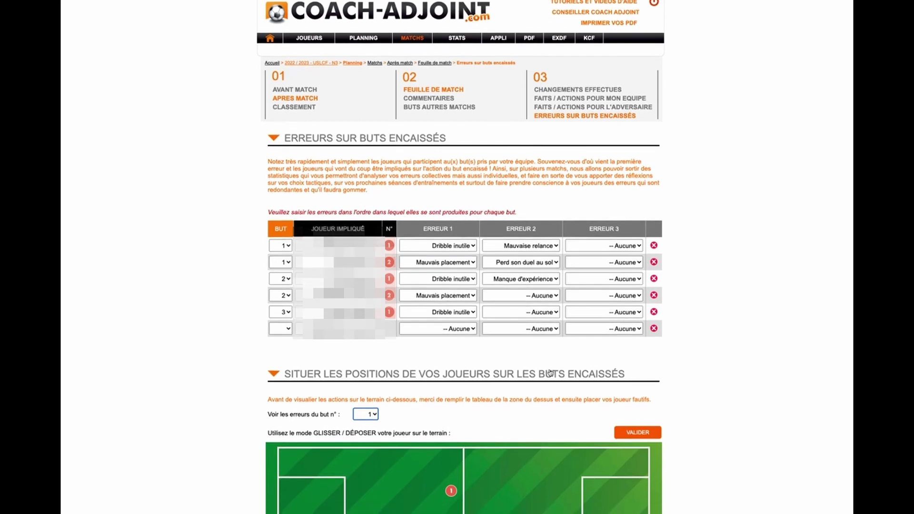